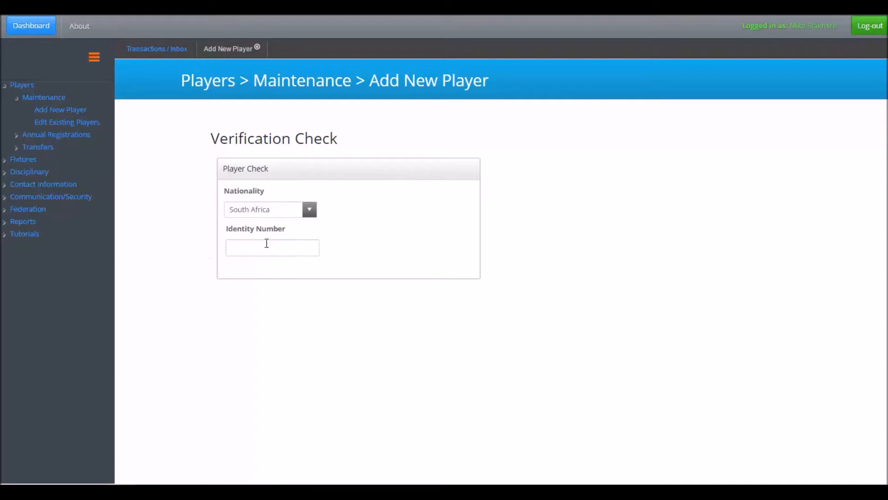
Try Ghana and then Egypt as the player's nationality in the verification check
click(311, 211)
text(gh)
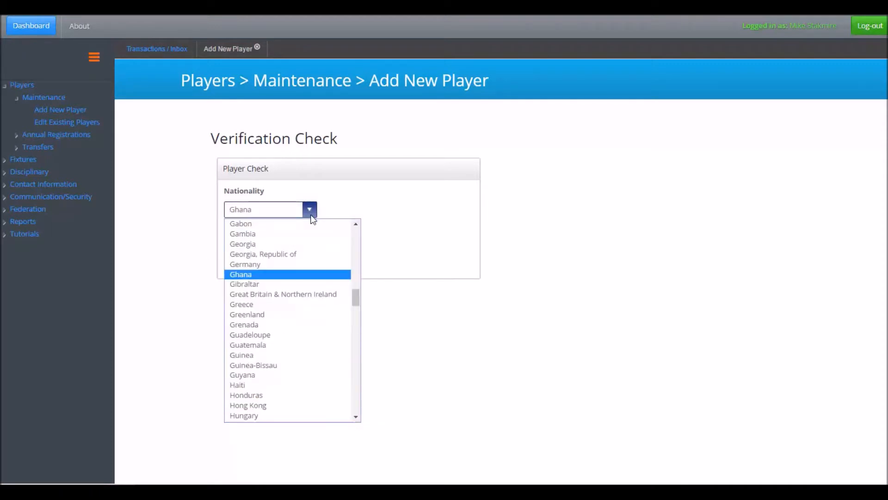
key(Return)
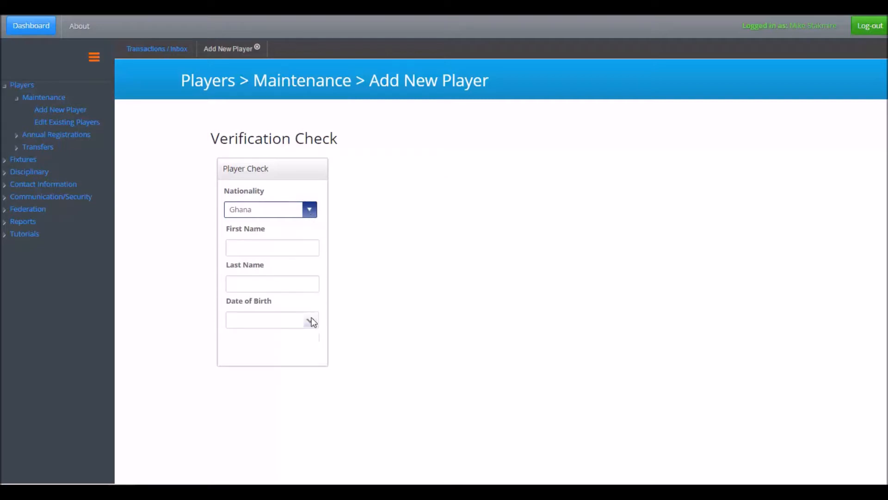
click(309, 212)
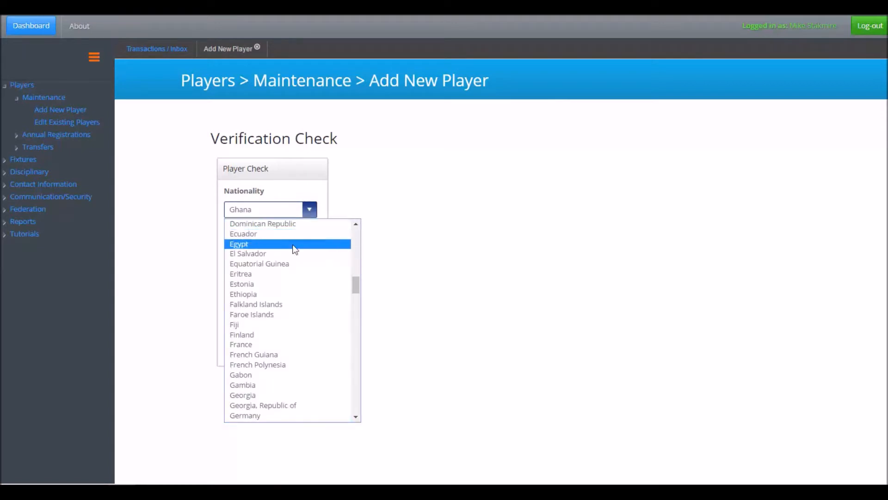
click(302, 243)
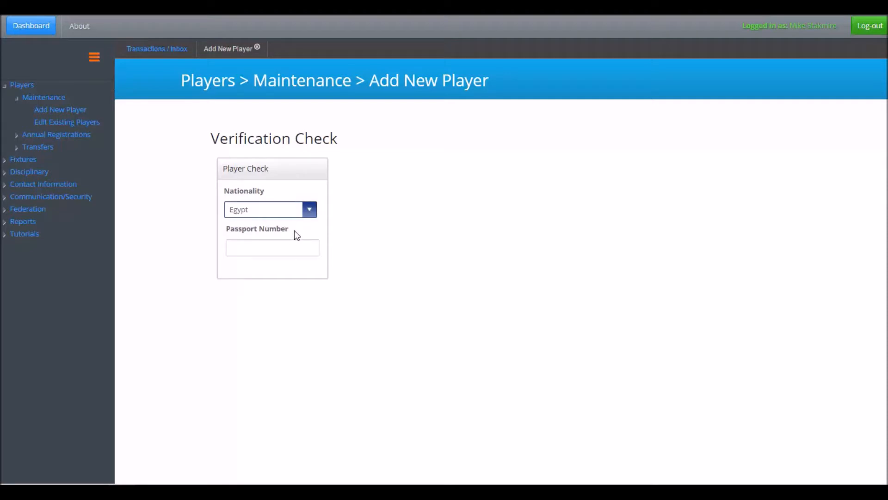
Set the nationality in the player check back to South Africa
click(309, 211)
text(south)
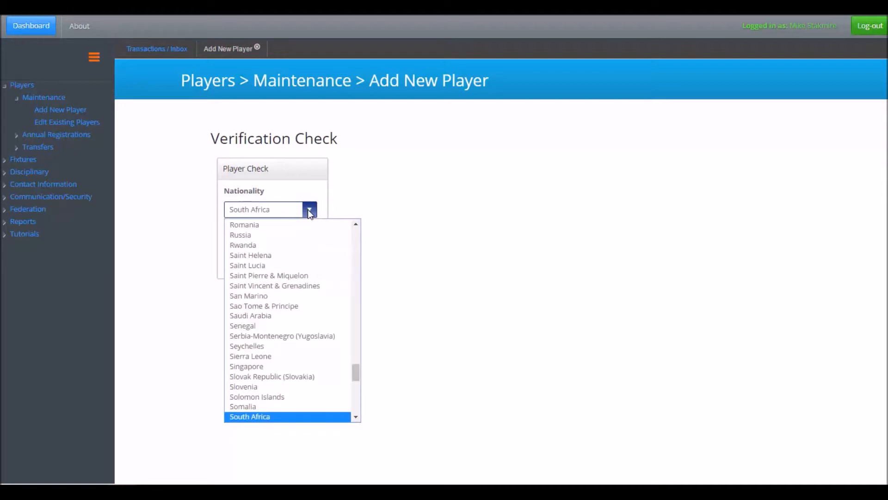
key(Return)
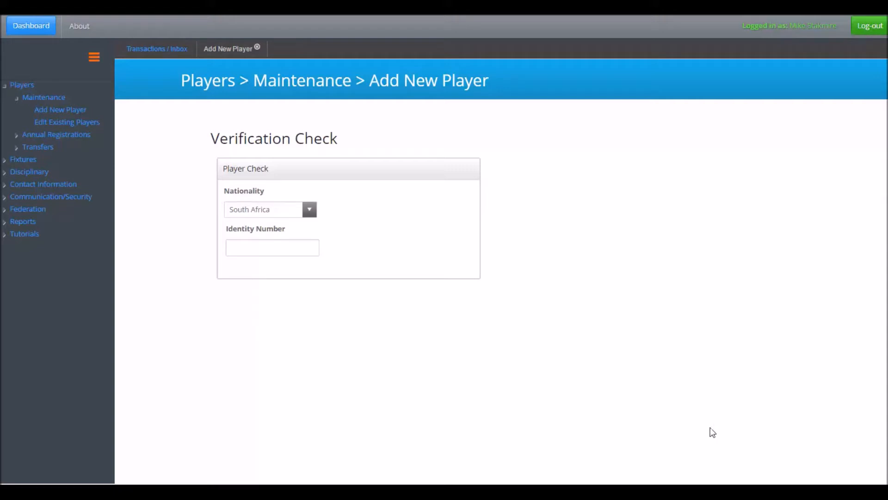
Paste an identity number into the verification form and run the player check
click(266, 246)
key(ctrl+v)
key(Tab)
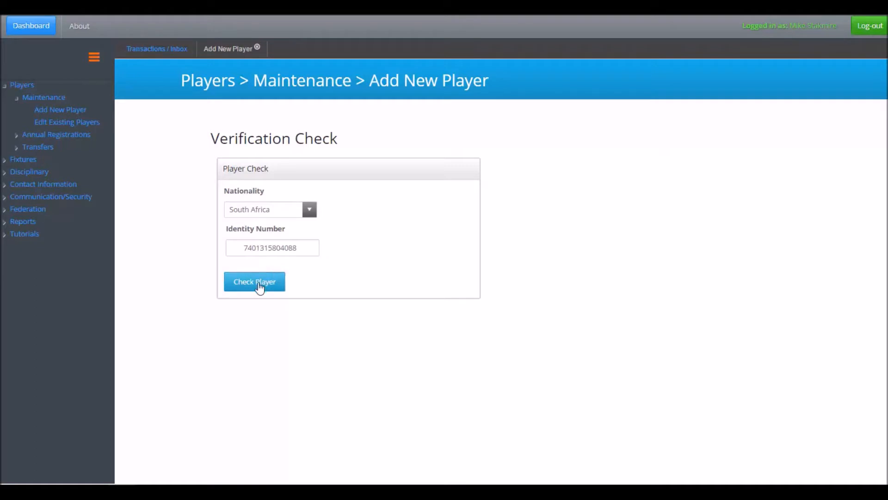
click(260, 286)
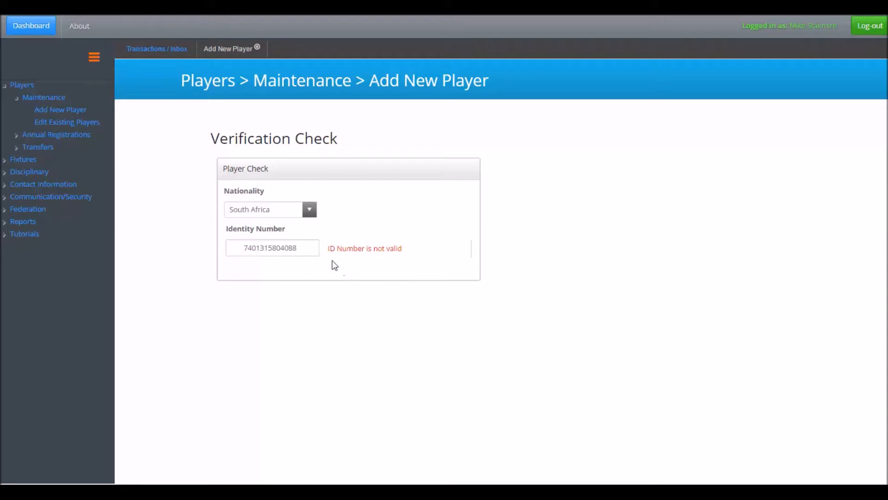
Replace the identity number with a second one, run the player check and dismiss the resulting notice
drag(305, 247, 234, 252)
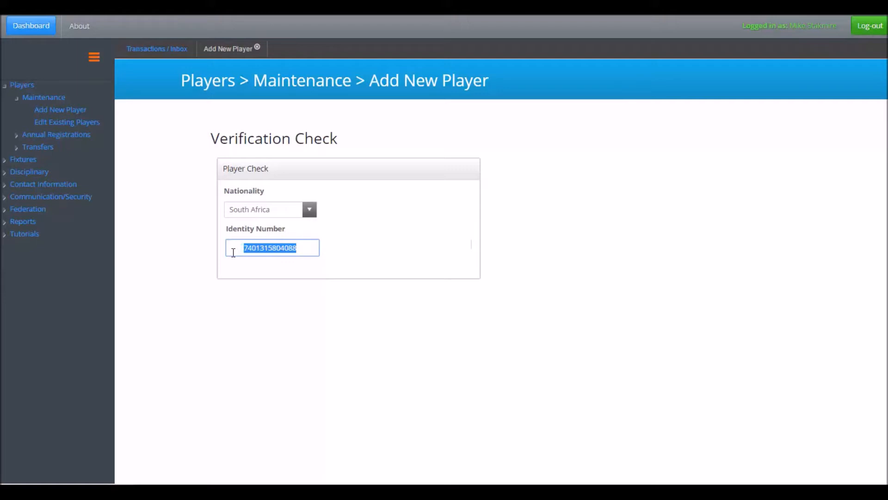
key(ctrl+v)
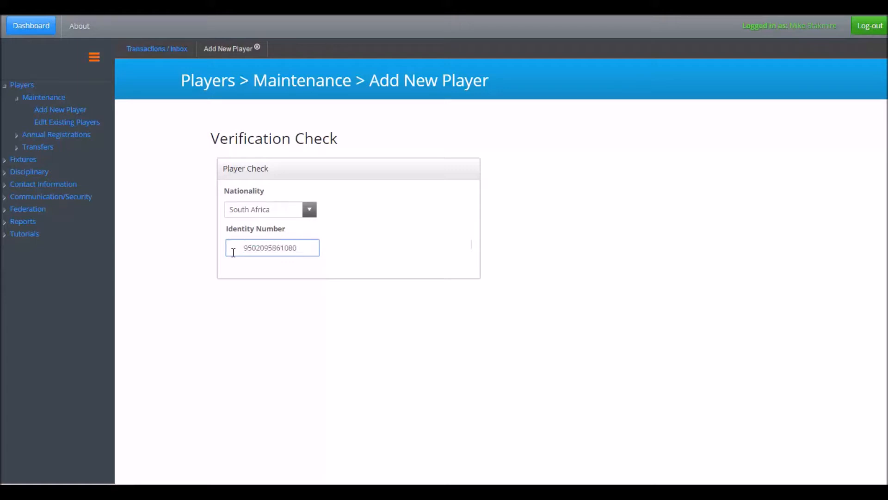
key(Tab)
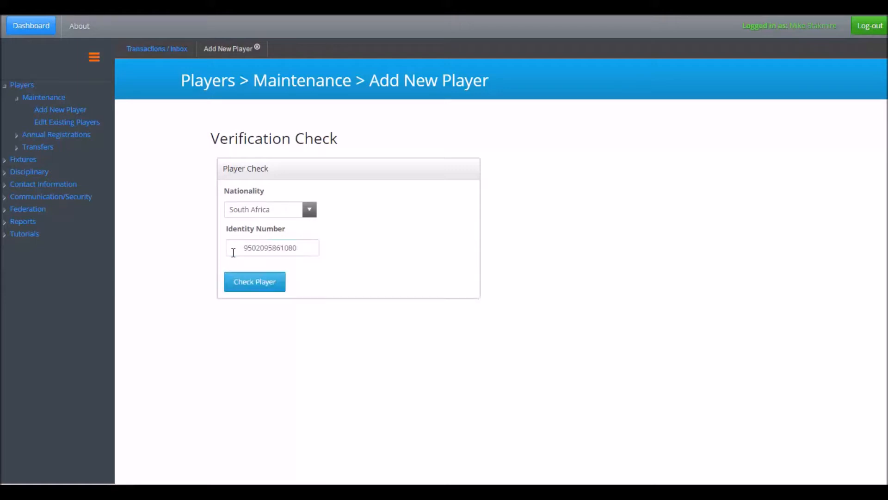
click(245, 282)
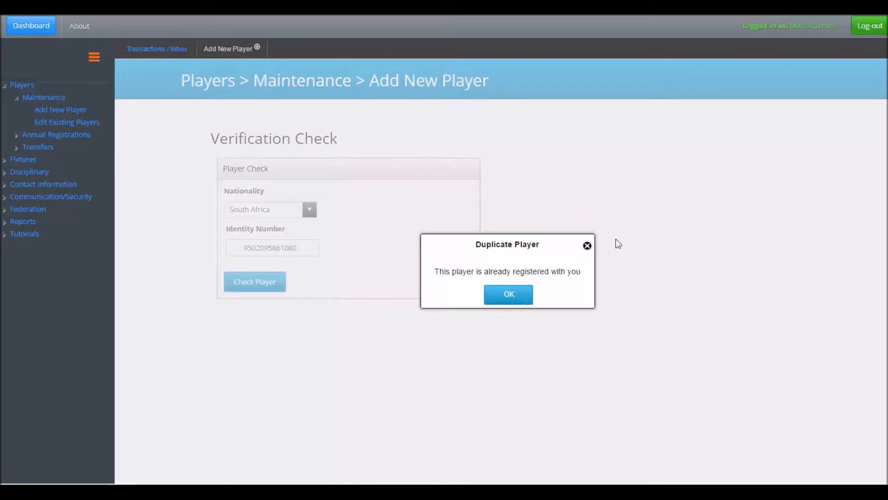
click(509, 297)
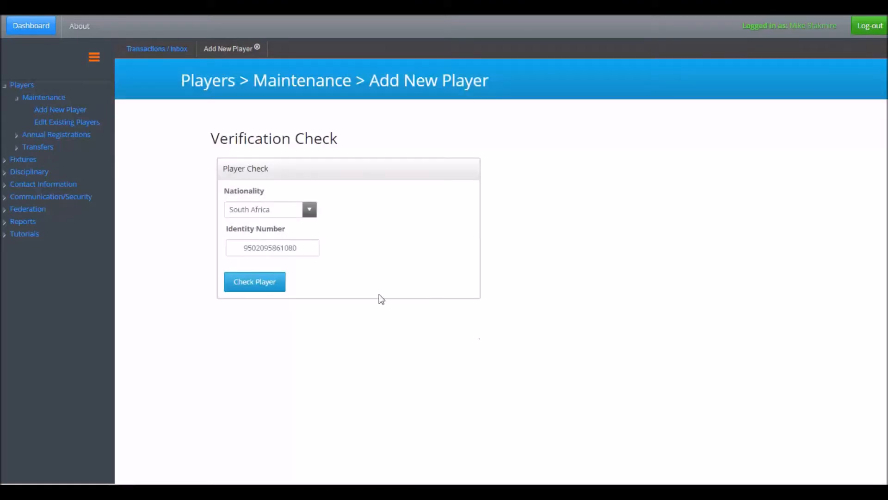
Check the player with a third identity number and look through the player status report
drag(300, 248, 192, 248)
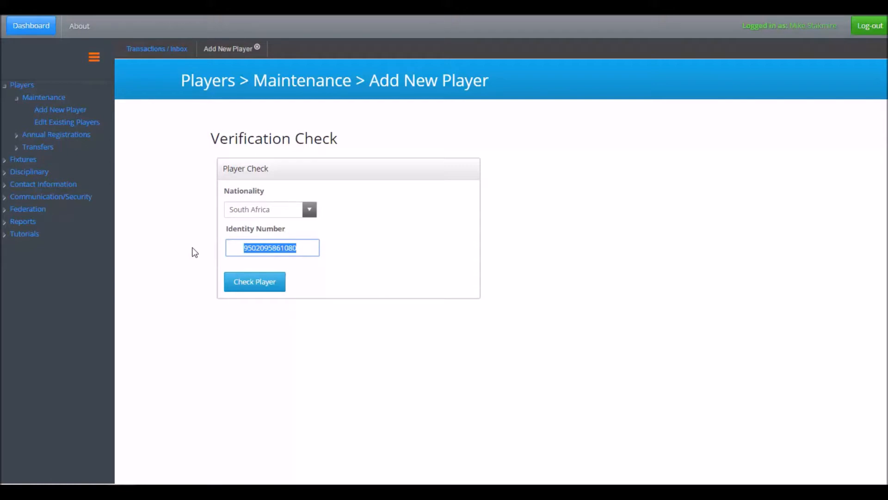
key(ctrl+v)
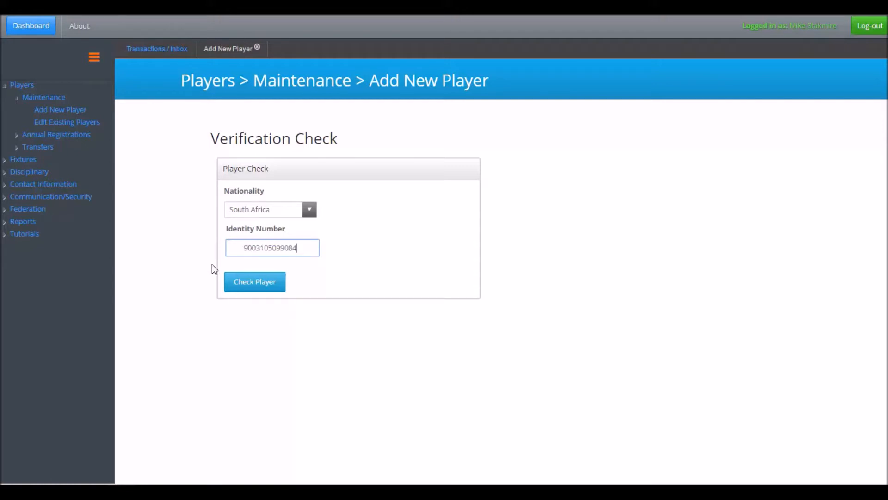
click(254, 282)
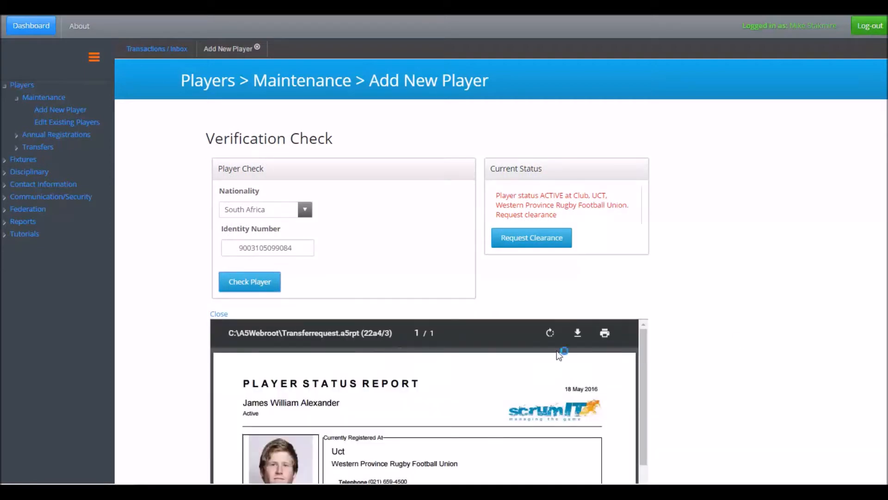
scroll(611, 385, down, 10)
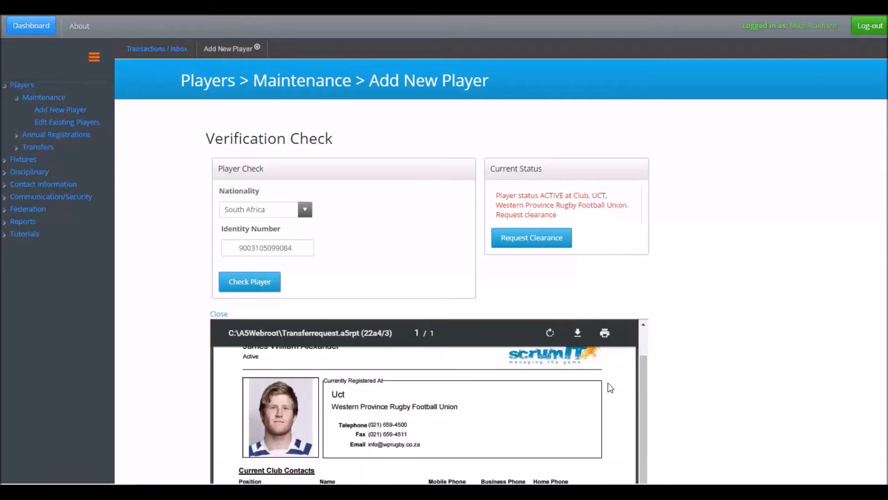
scroll(611, 389, up, 10)
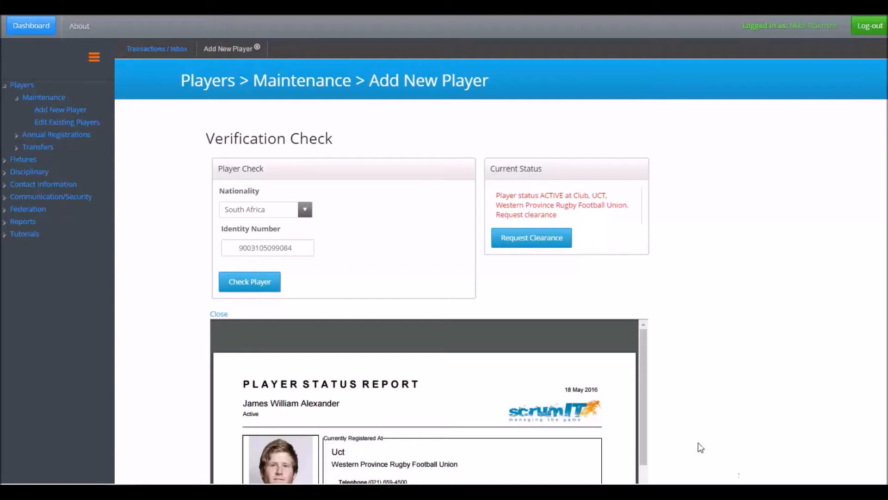
Enter the new player's identity number and run the check to open the capture form
drag(295, 248, 199, 253)
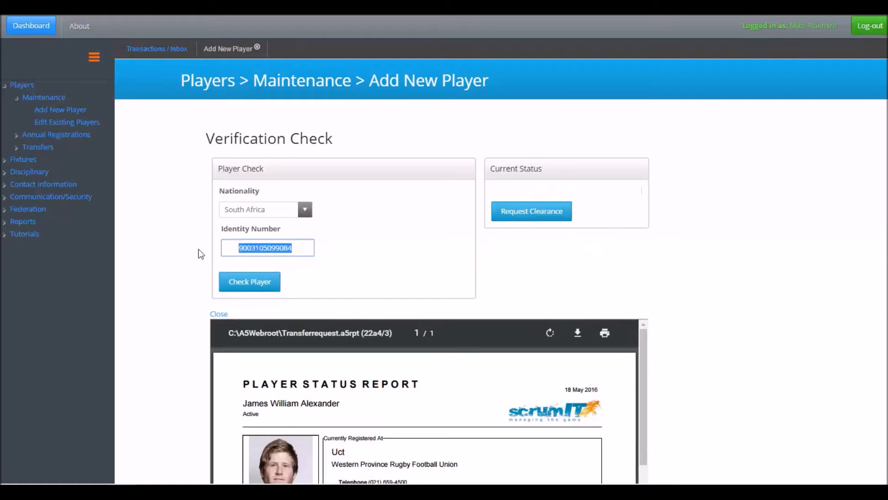
click(257, 287)
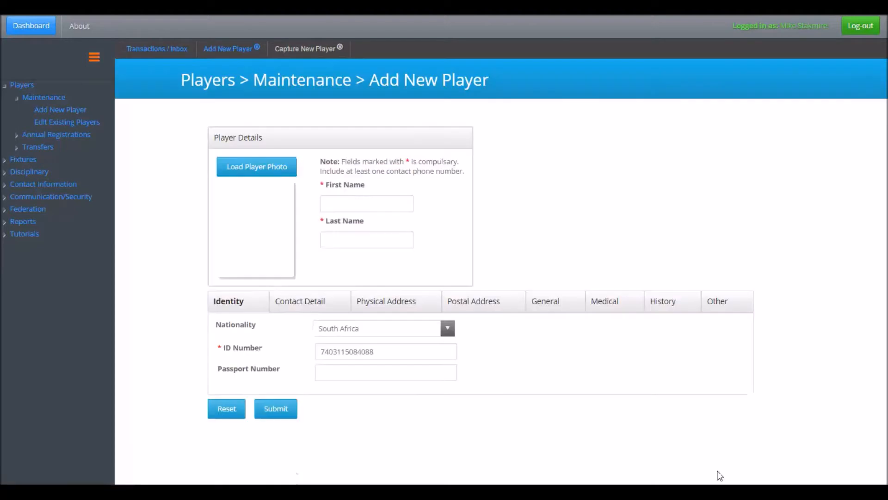
Fill in the new player's first name and last name in the player details
click(351, 202)
text(Joe)
key(Tab)
text(bloggs)
Fill in the player's mobile phone number and email address in the contact details
click(323, 314)
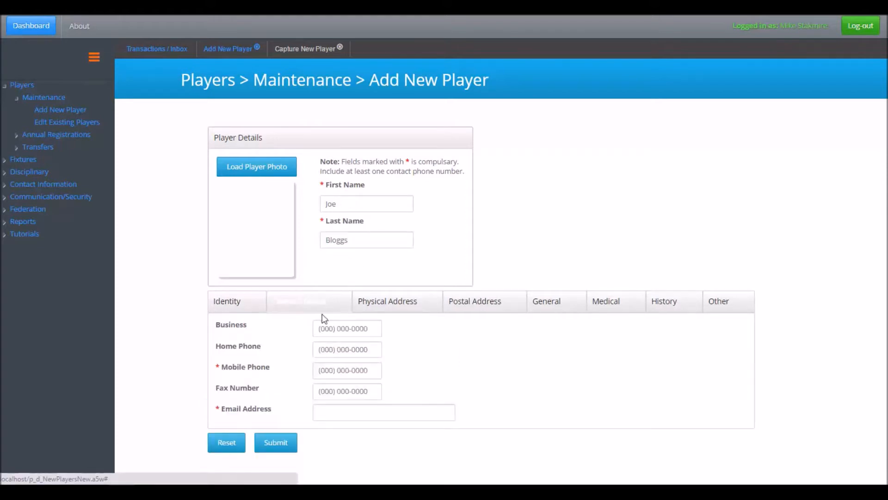
click(337, 370)
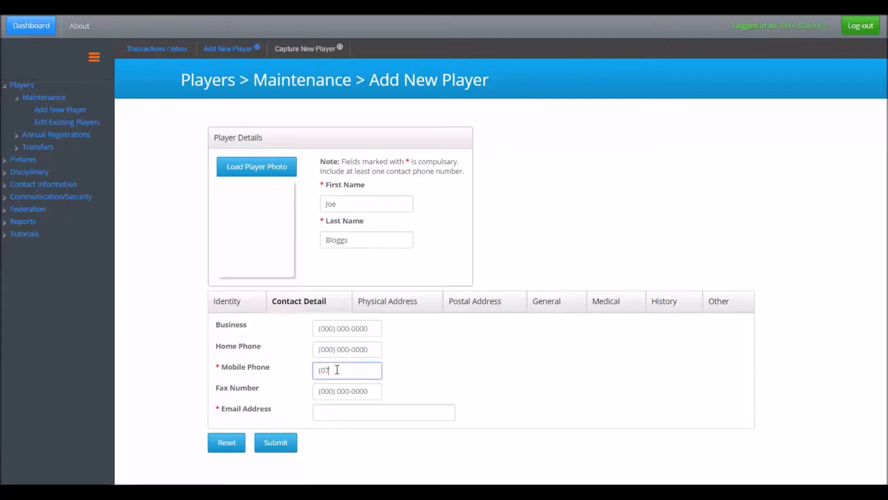
click(320, 416)
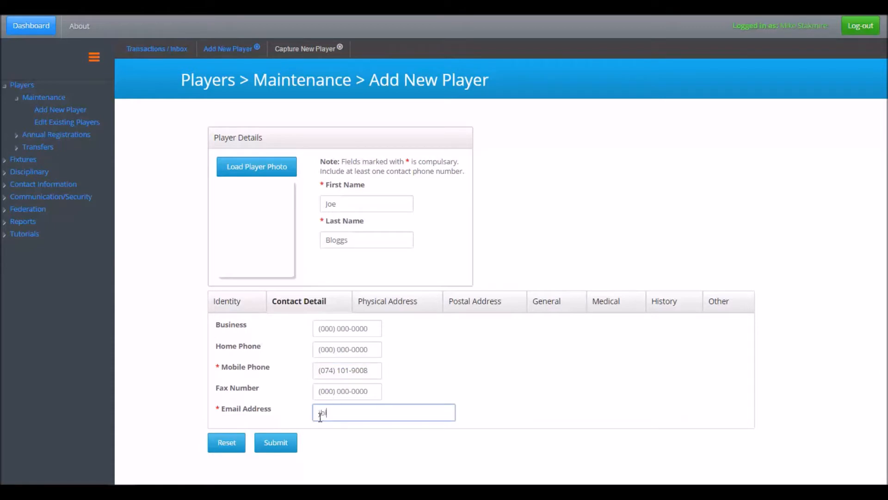
key(Tab)
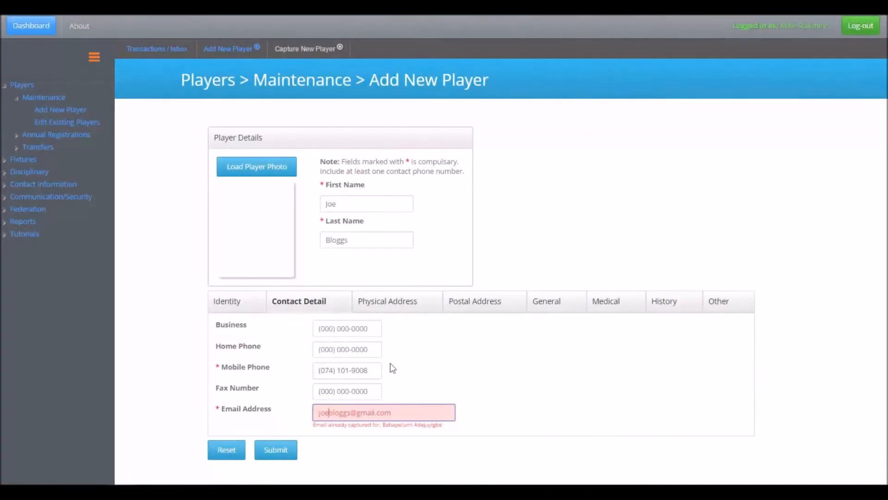
Enter the player's street address in the physical address details and choose the matching suburb suggestion
click(408, 312)
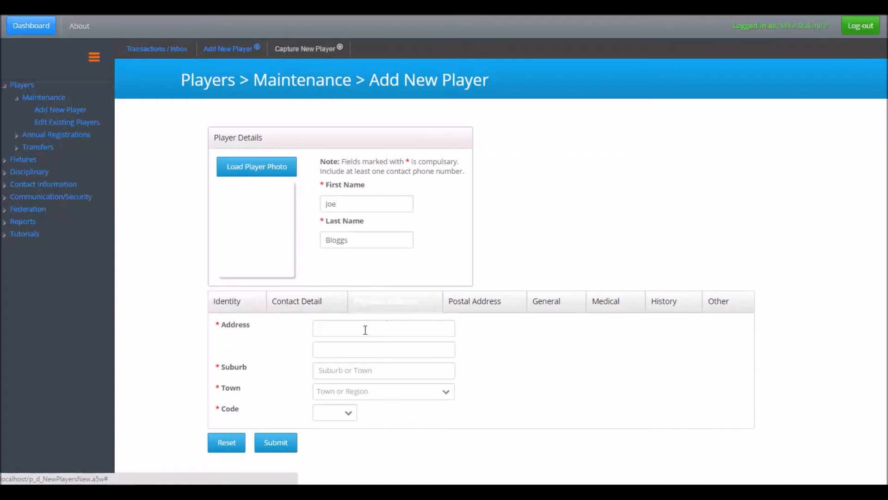
click(328, 327)
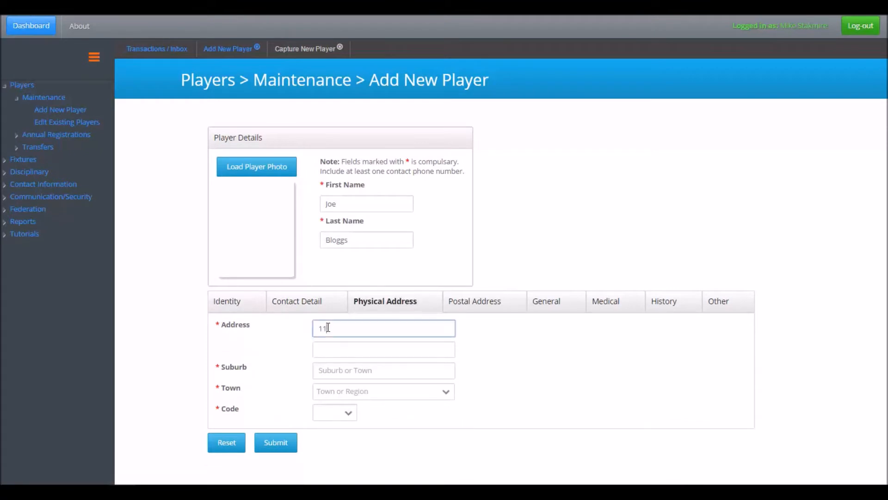
key(Tab)
key(Tab)
text(table view)
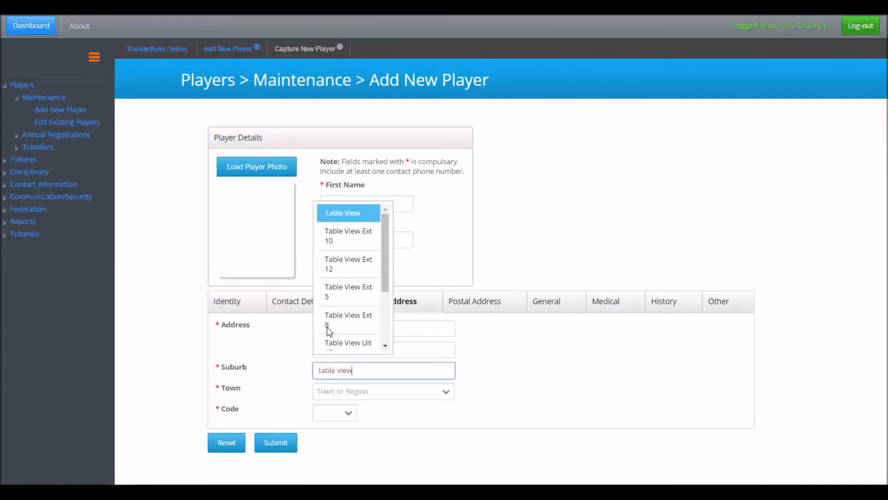
click(338, 218)
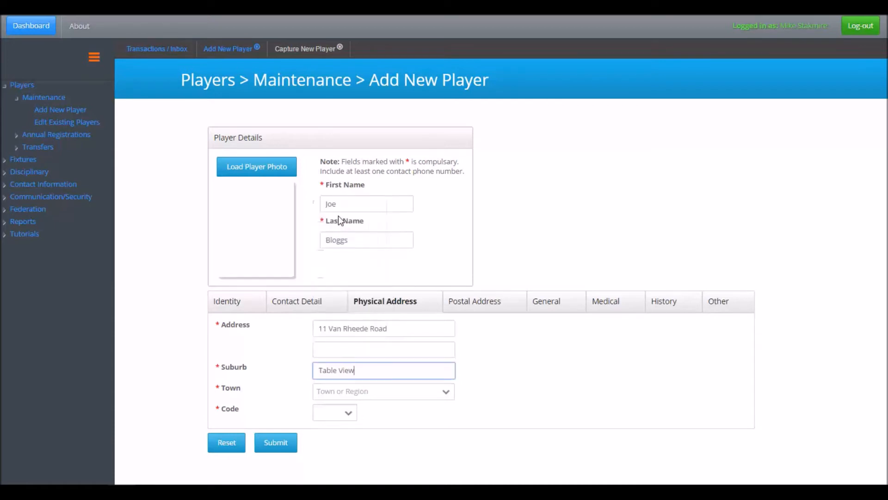
Select the town and postal code that match the suburb of the physical address
click(445, 392)
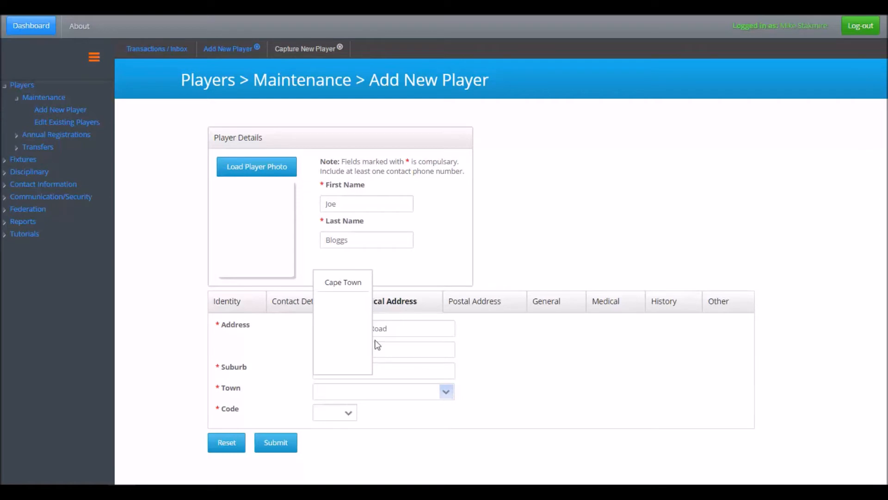
click(340, 281)
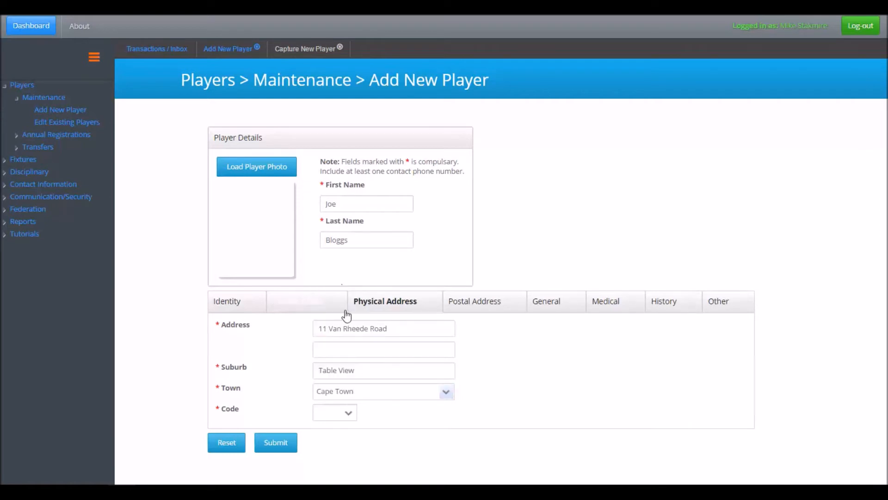
click(349, 414)
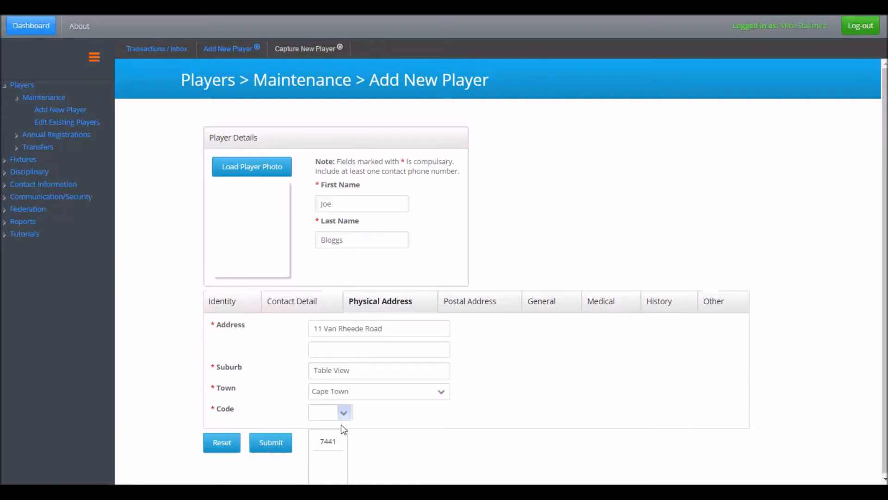
click(331, 440)
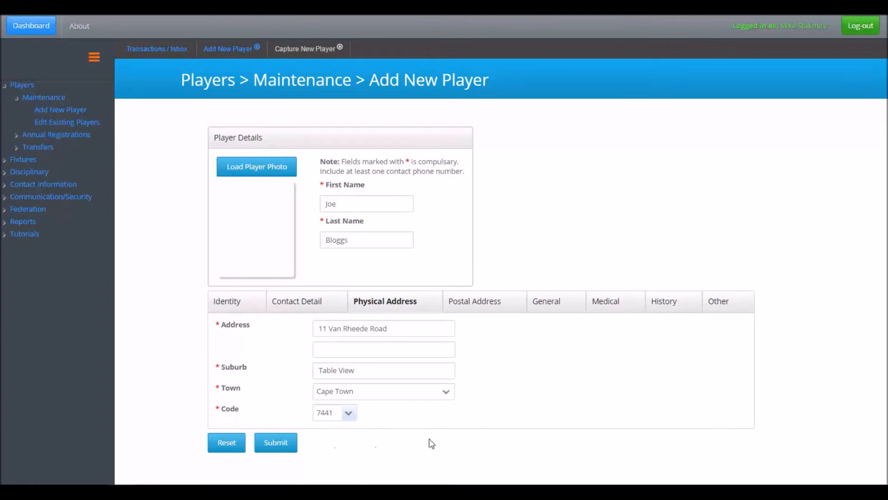
Leave the postal address empty and enter the player's date of birth in the general details
click(486, 311)
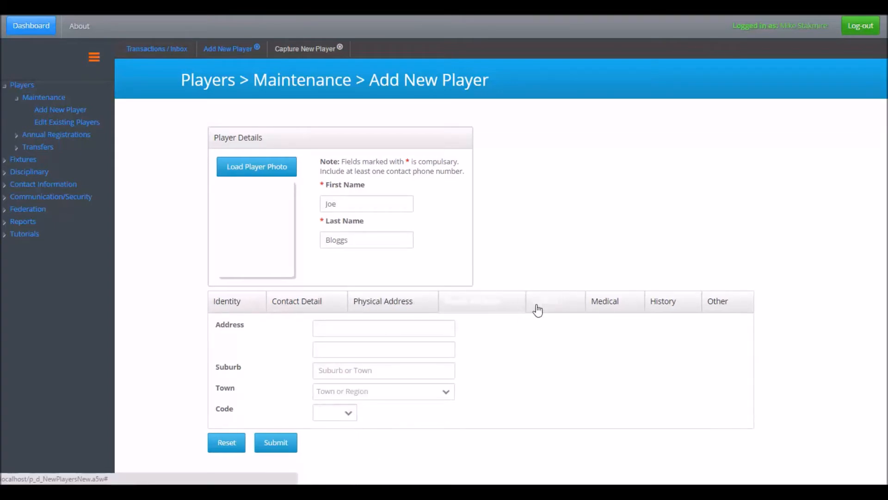
click(551, 306)
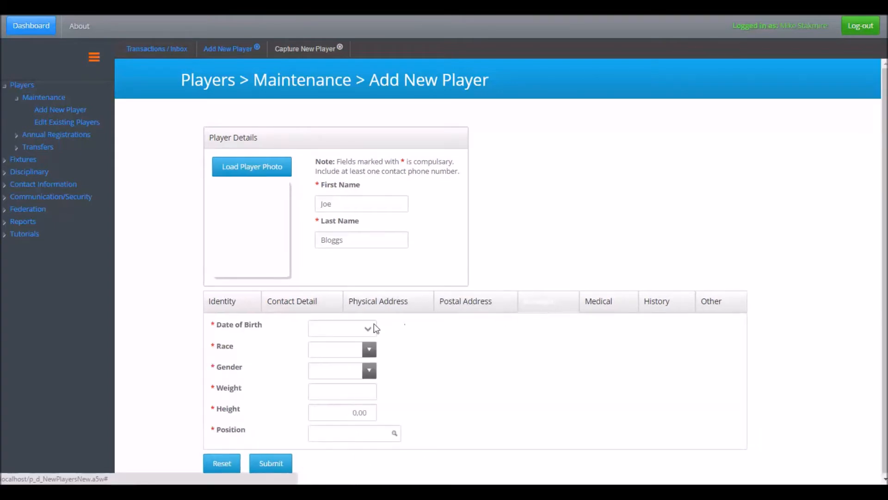
click(341, 329)
text(11)
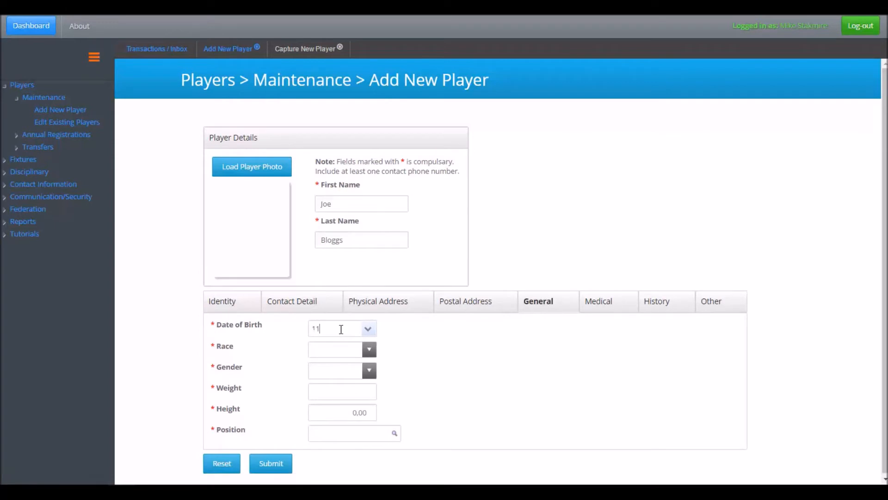
text(/03/1974)
Set the player's race to White and the gender to Male
click(369, 349)
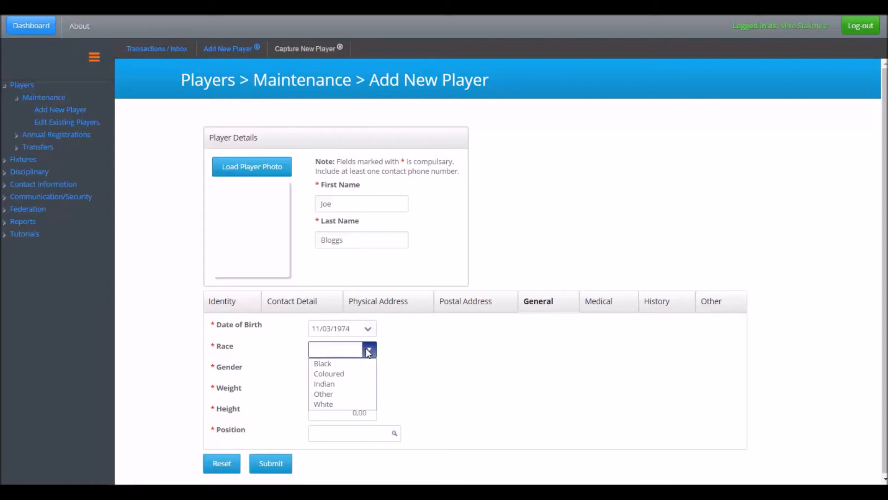
click(342, 405)
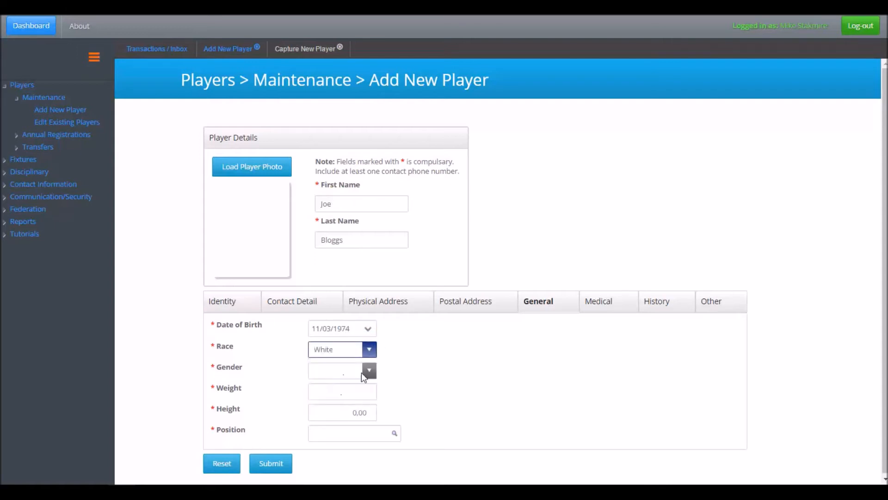
click(370, 371)
click(362, 384)
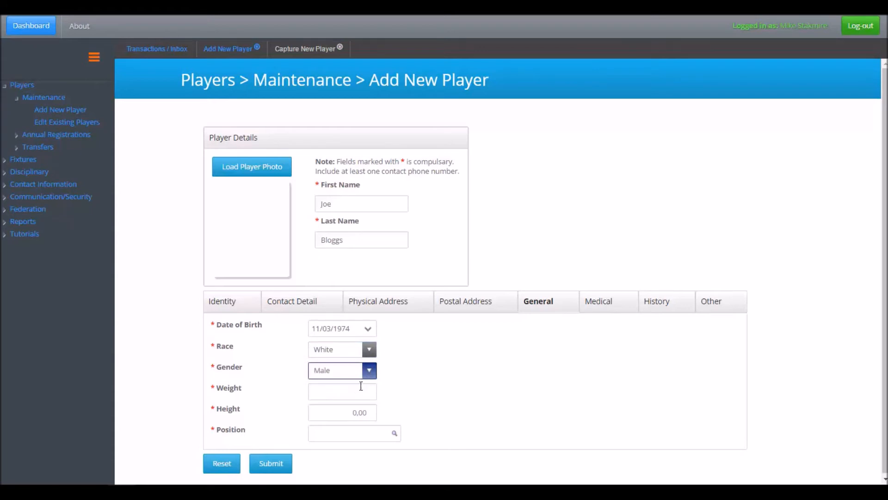
Set the player's weight to 98 and height to 1,93, with Number Eight as the playing position
click(354, 393)
text(98)
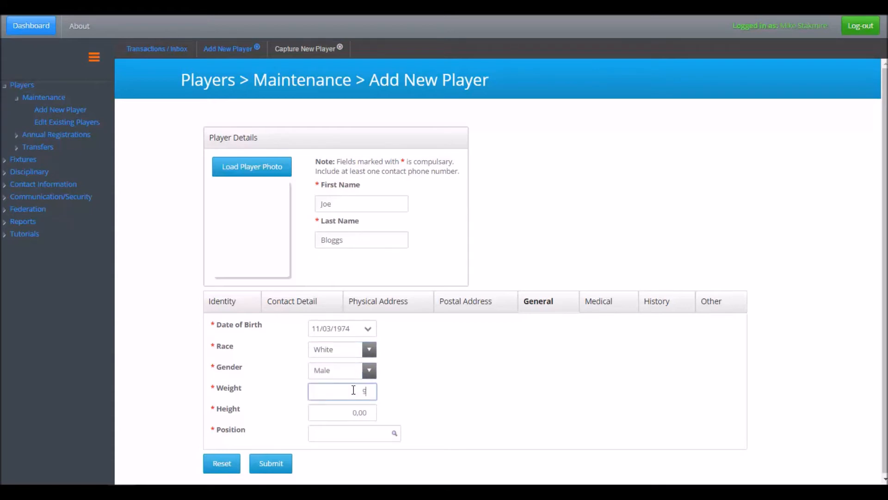
click(355, 411)
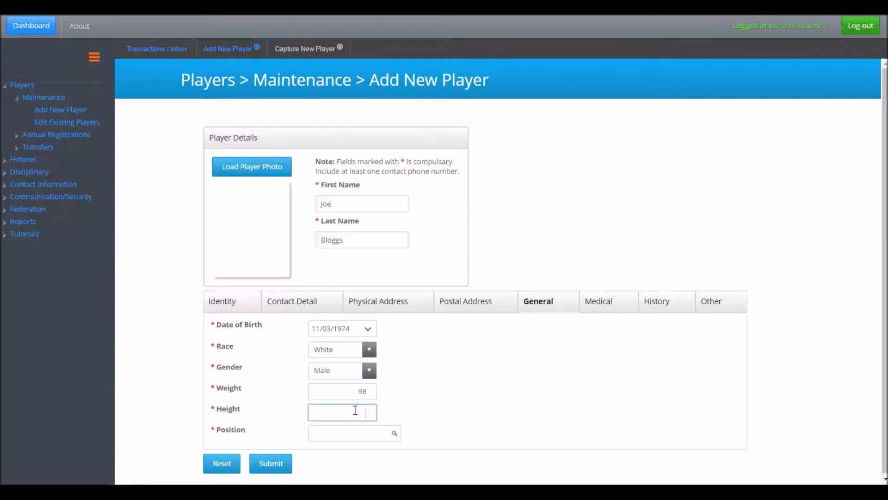
text(1,93)
click(397, 437)
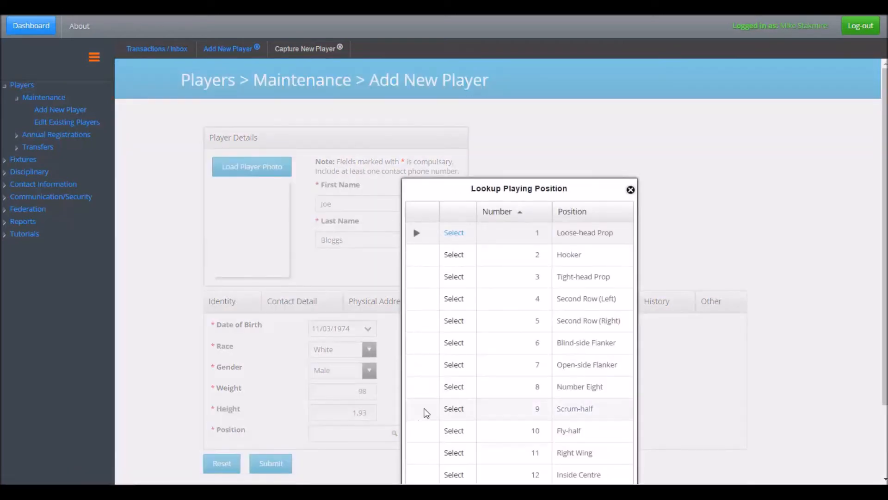
click(453, 387)
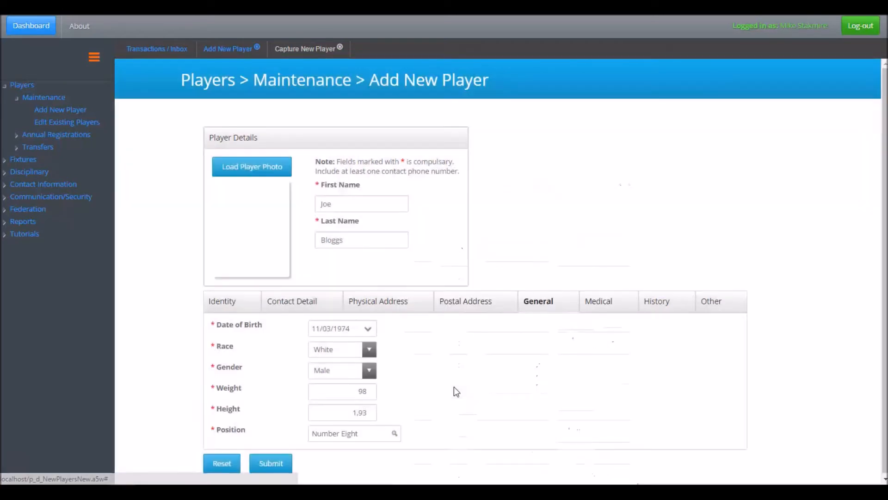
Try the medical insurance option in the medical details and view the available scheme names
click(603, 309)
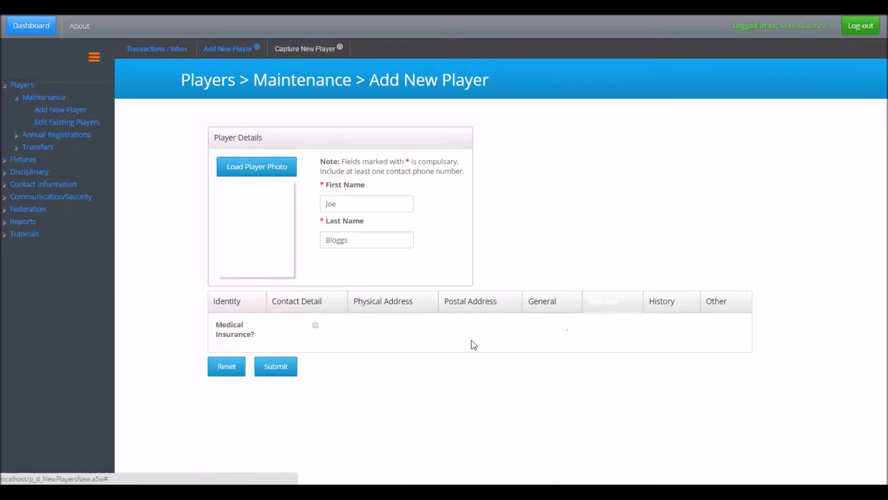
click(315, 324)
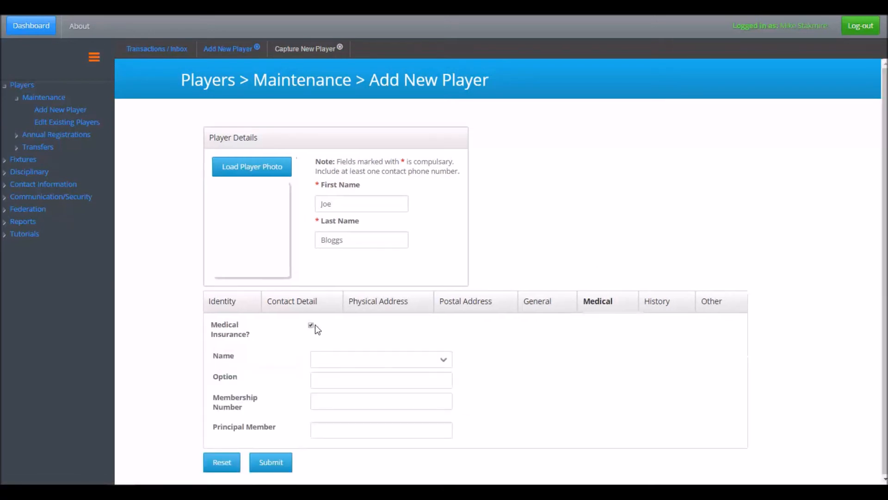
click(444, 360)
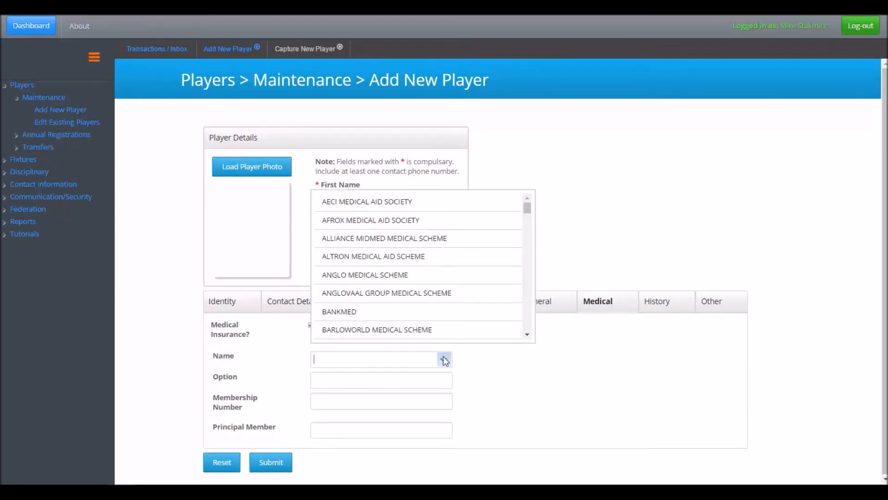
click(443, 363)
click(355, 357)
click(286, 345)
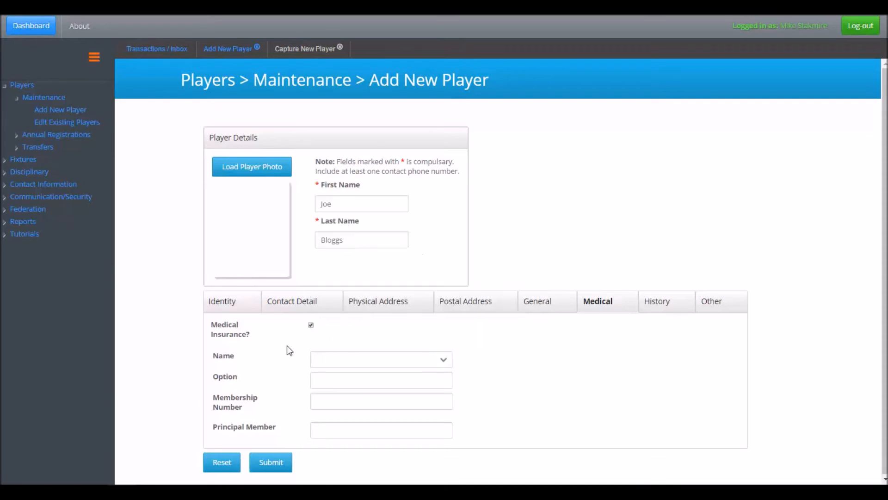
click(310, 325)
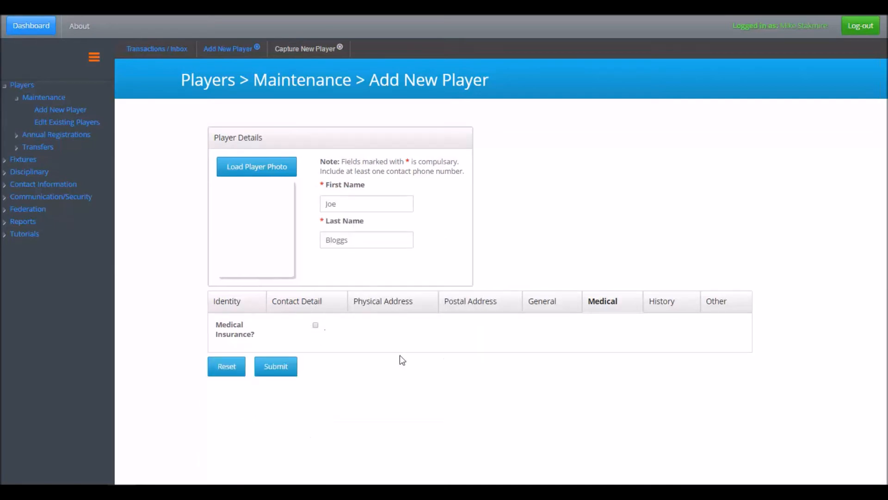
Examine the achievement choices in the player's history details without selecting one
click(671, 308)
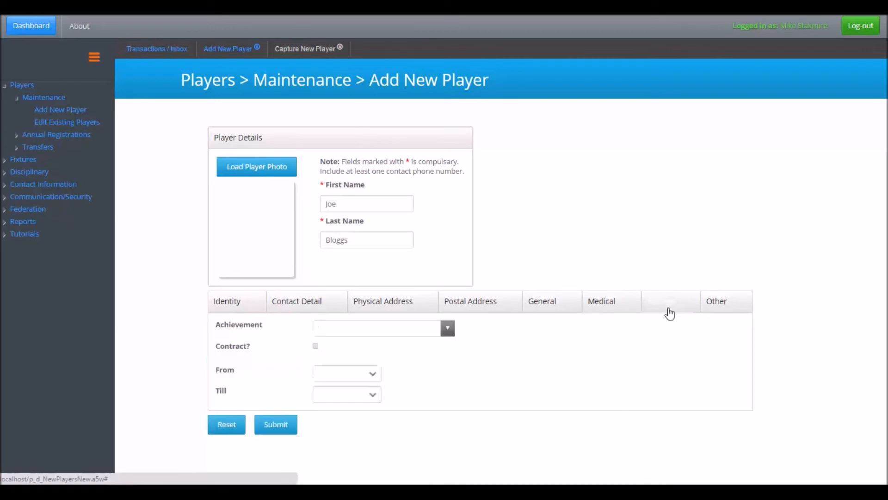
click(451, 329)
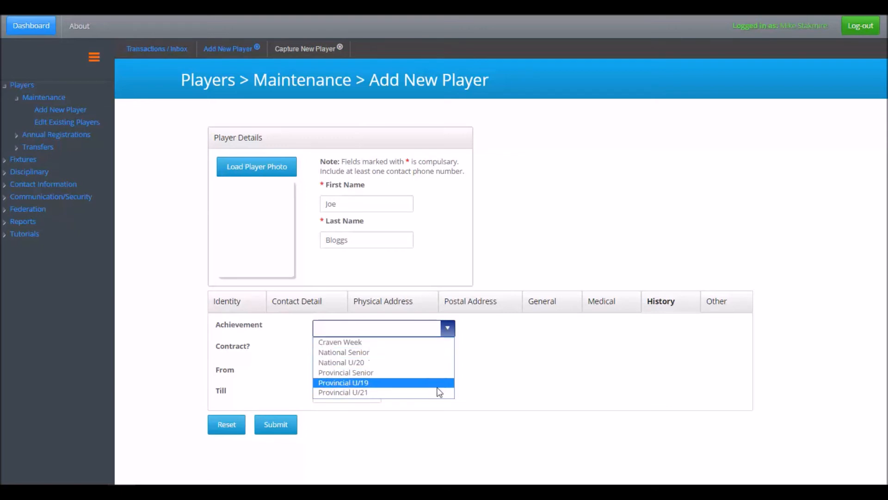
click(507, 373)
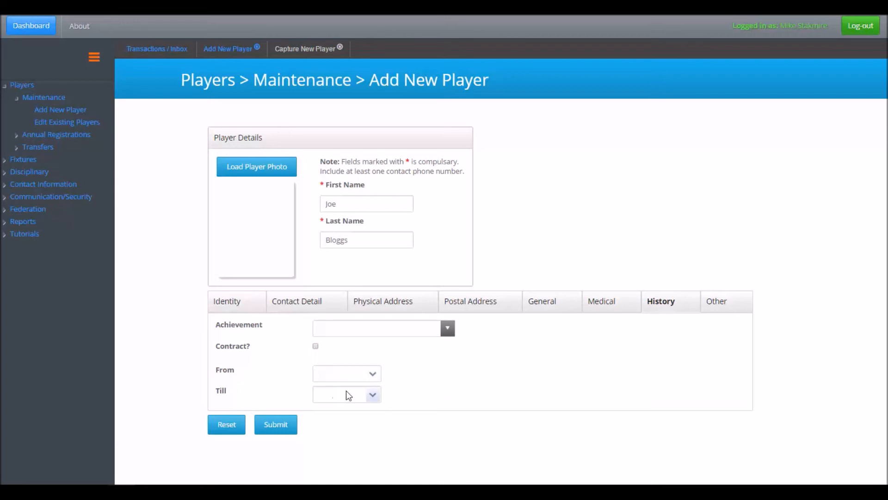
Search the schools for "jan van" and choose Jan Van Riebeeck High as the school attended
click(718, 306)
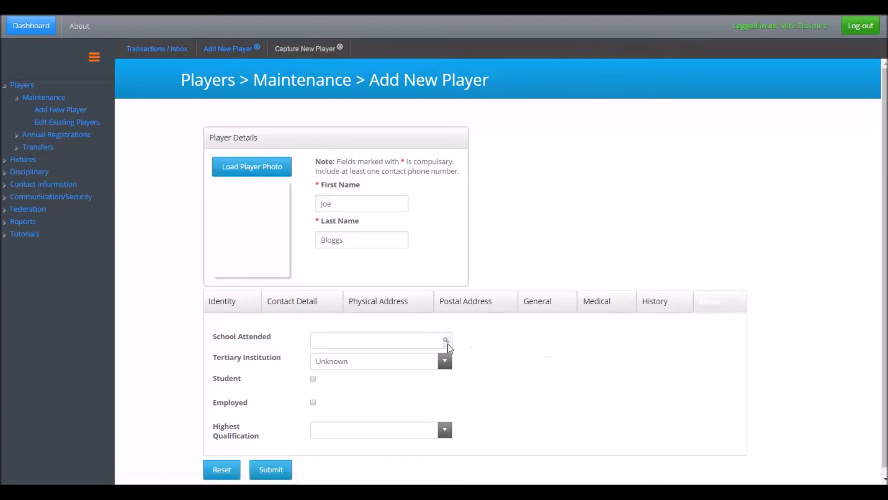
click(448, 343)
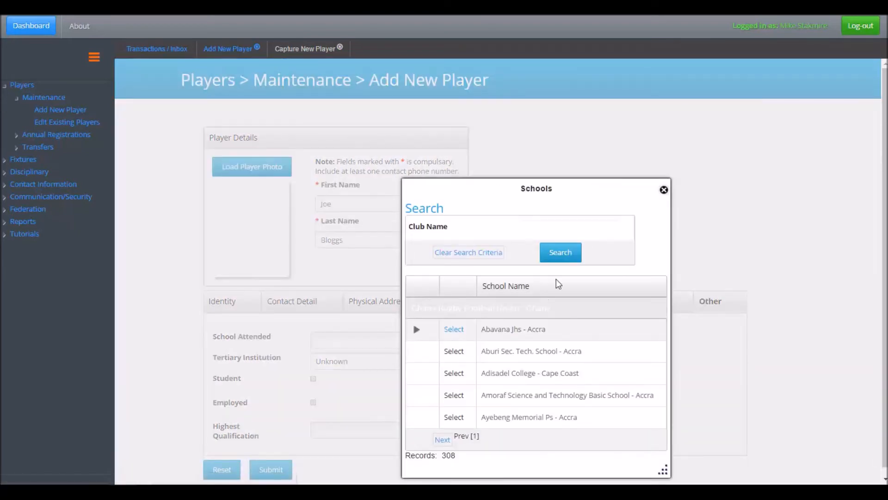
click(540, 231)
text(jan van)
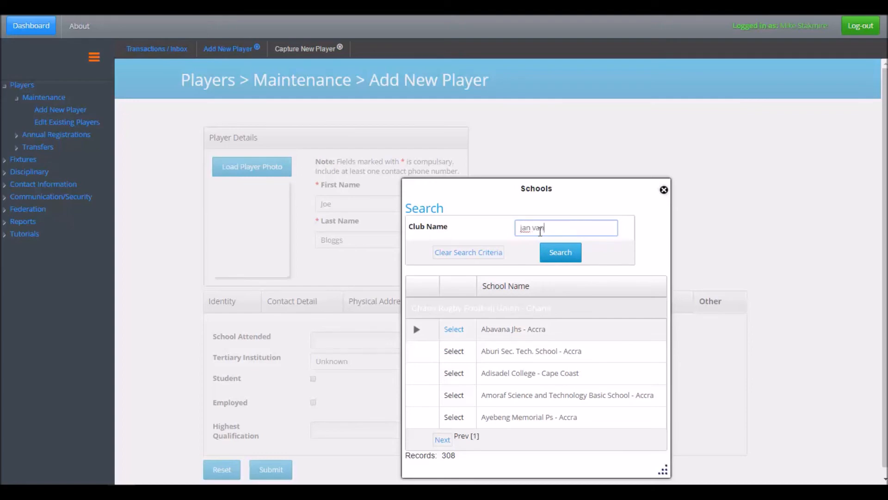
click(556, 254)
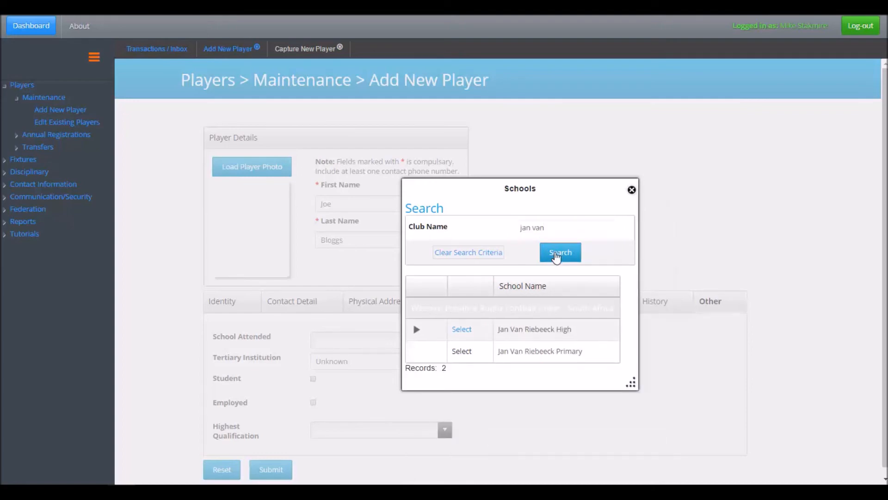
click(461, 331)
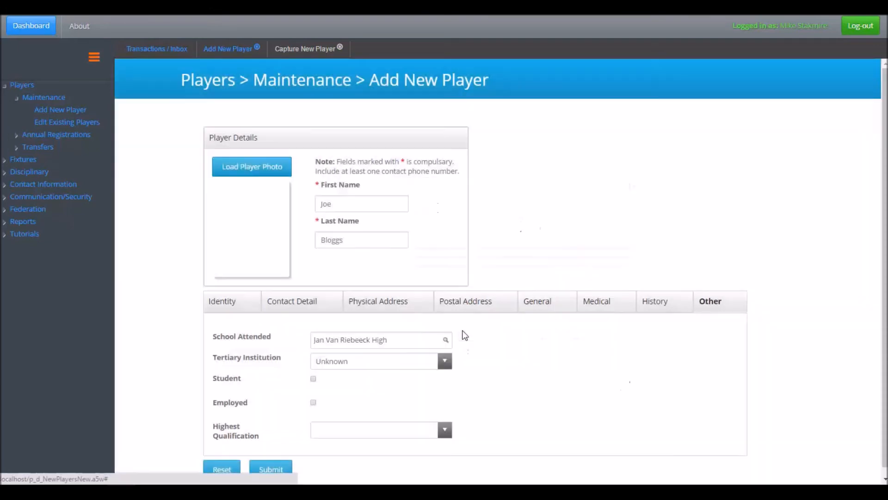
Set the tertiary institution to Cape Peninsula University of Technology, mark the player as employed, and choose Tertiary Diploma as highest qualification
click(445, 361)
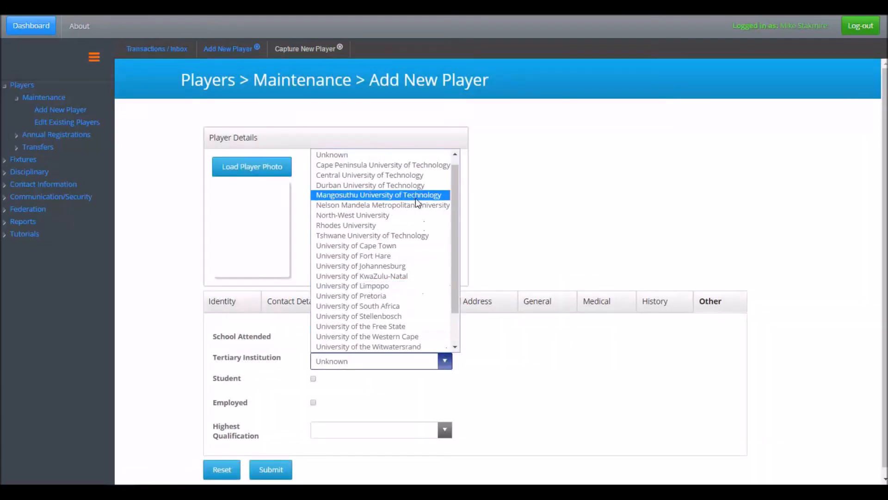
click(409, 166)
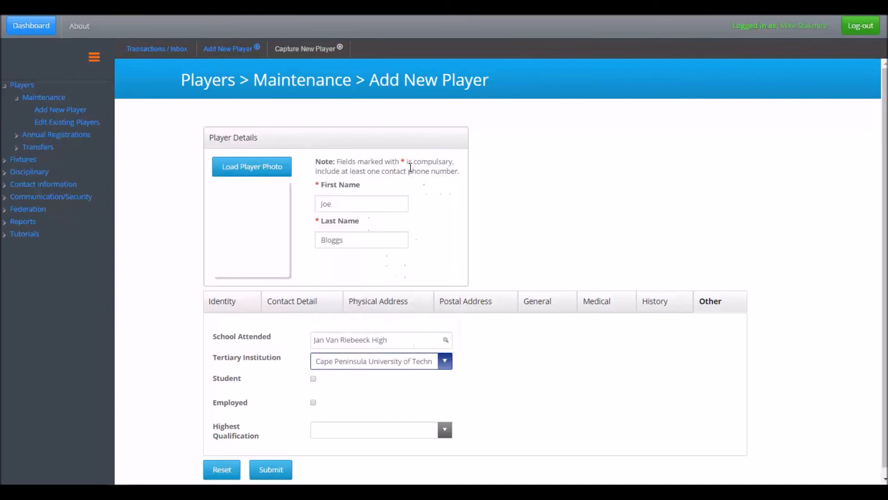
click(314, 403)
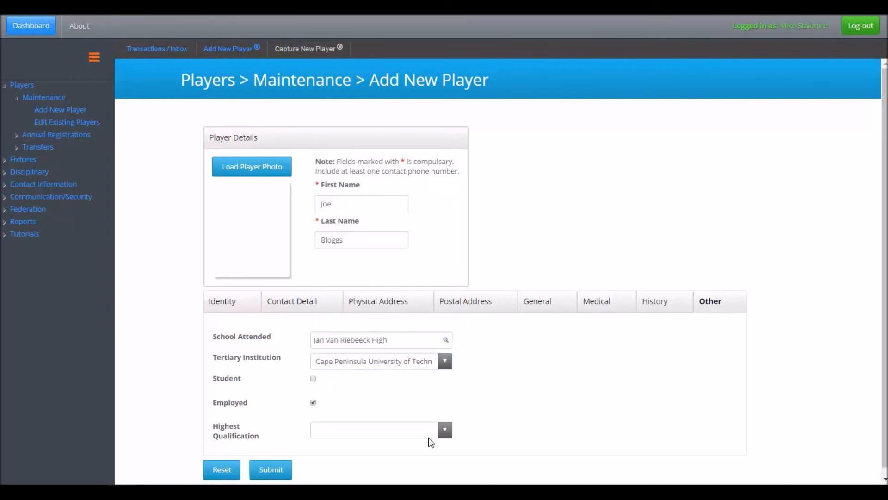
click(445, 431)
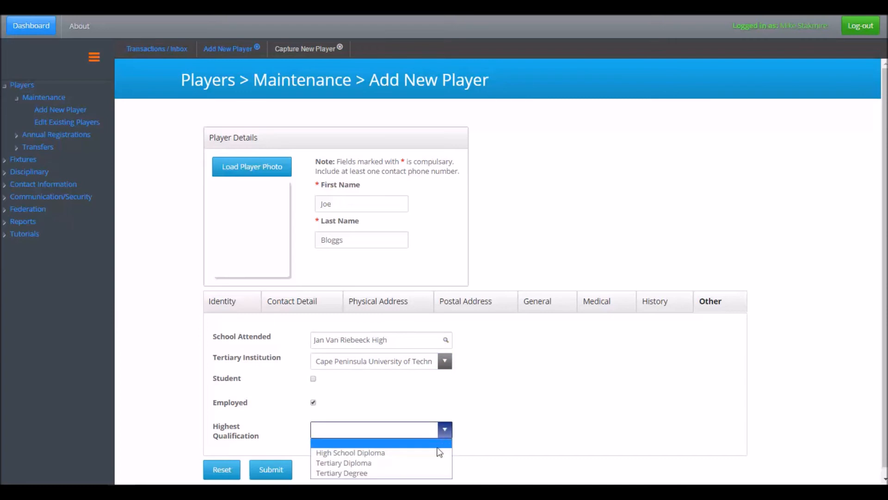
click(428, 462)
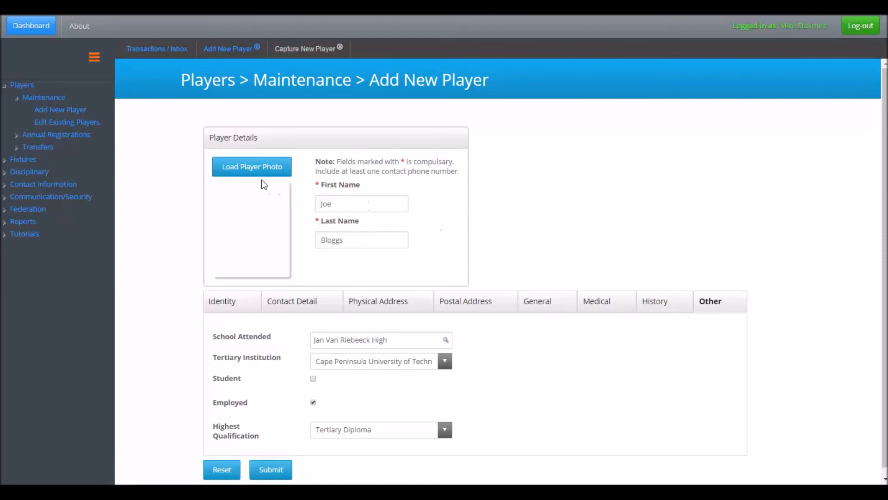
Load player photo.png from the Desktop folder as the new player's photo
click(255, 168)
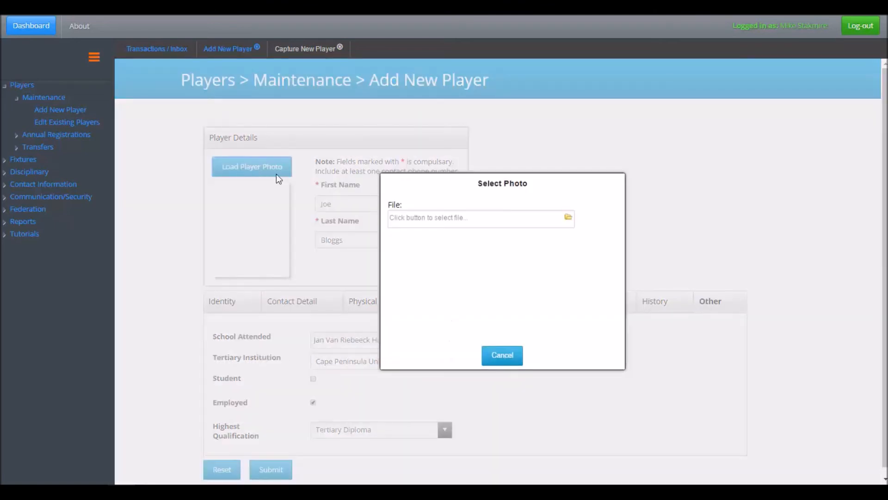
click(563, 217)
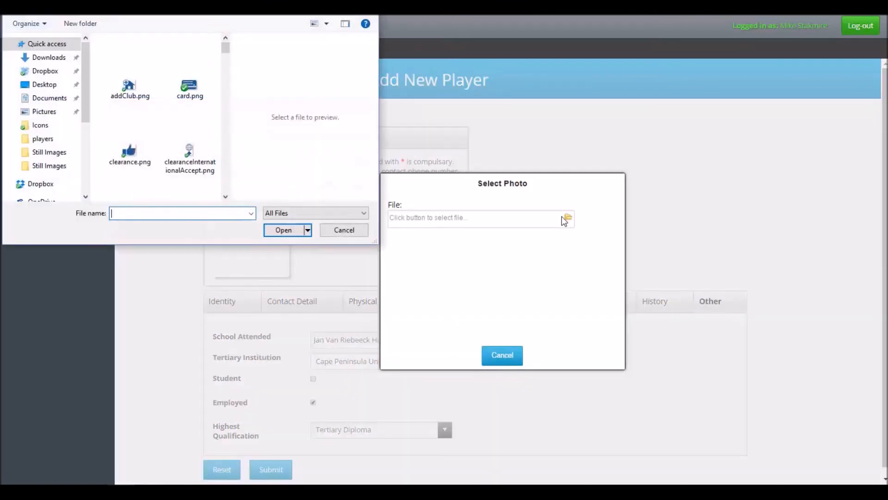
click(43, 85)
drag(223, 55, 225, 85)
click(159, 81)
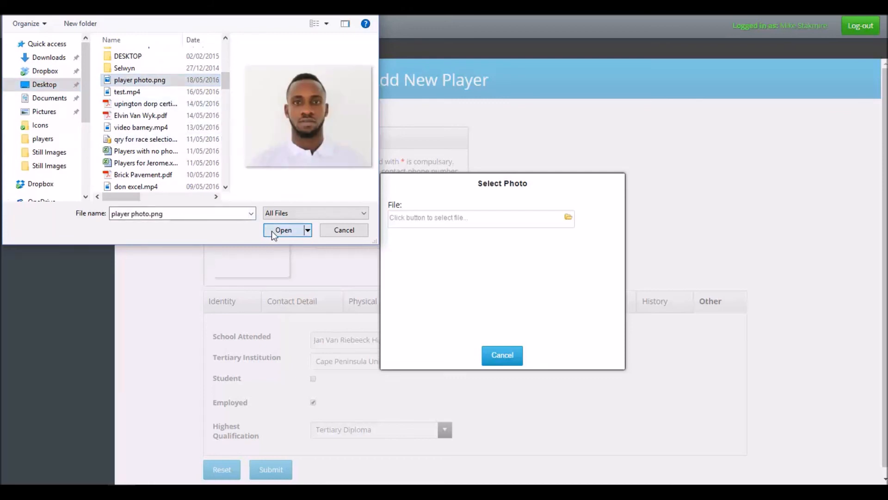
click(283, 231)
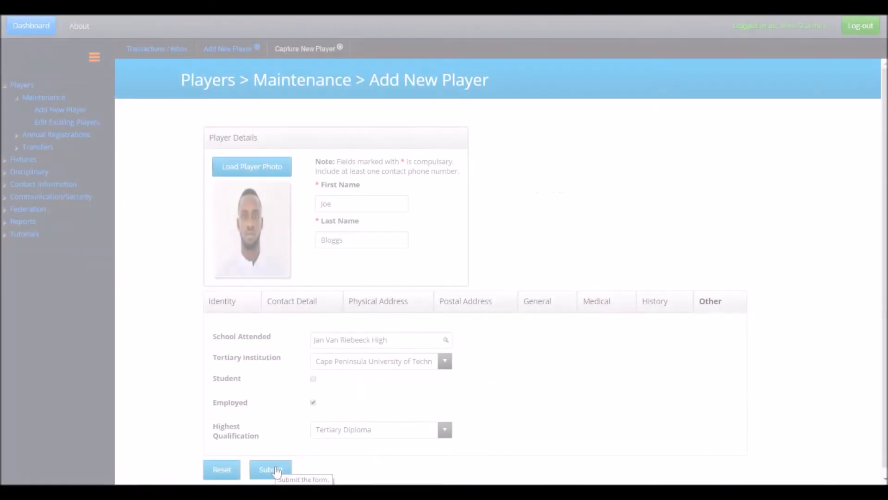
Submit the completed new player form and go to the transactions inbox
click(277, 471)
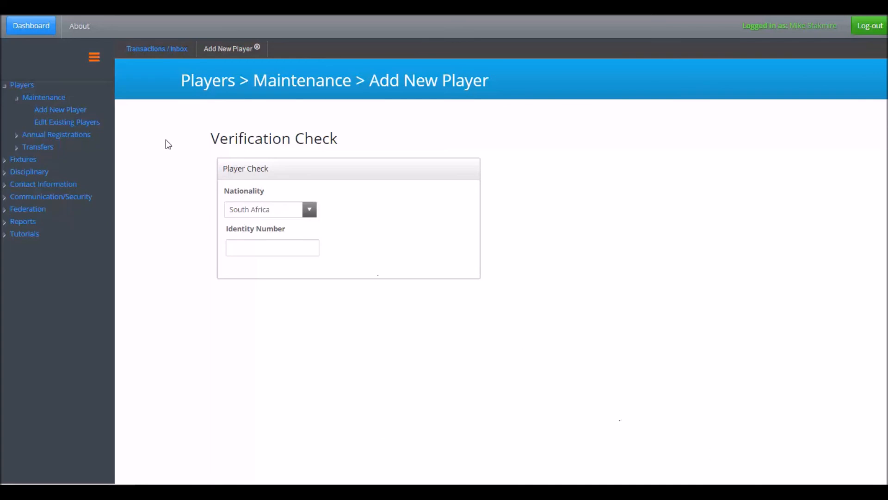
click(159, 48)
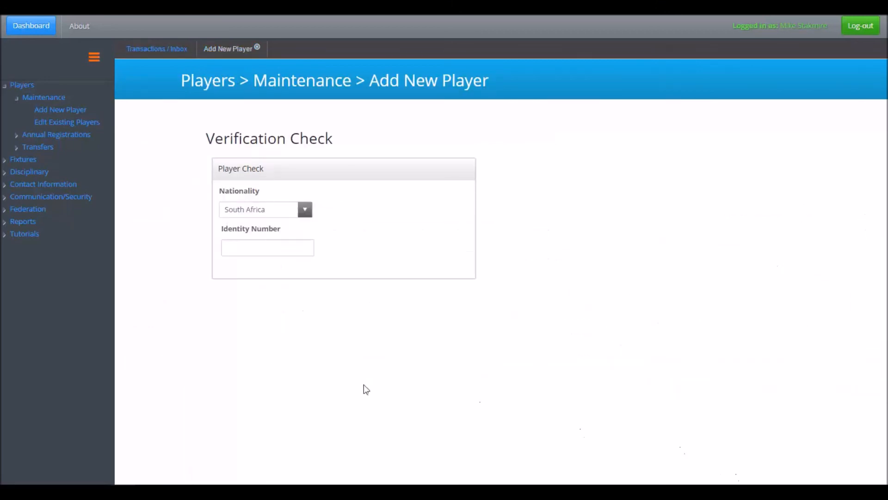
Search the existing players by the new player's last name and collapse the search criteria to view the record
click(55, 121)
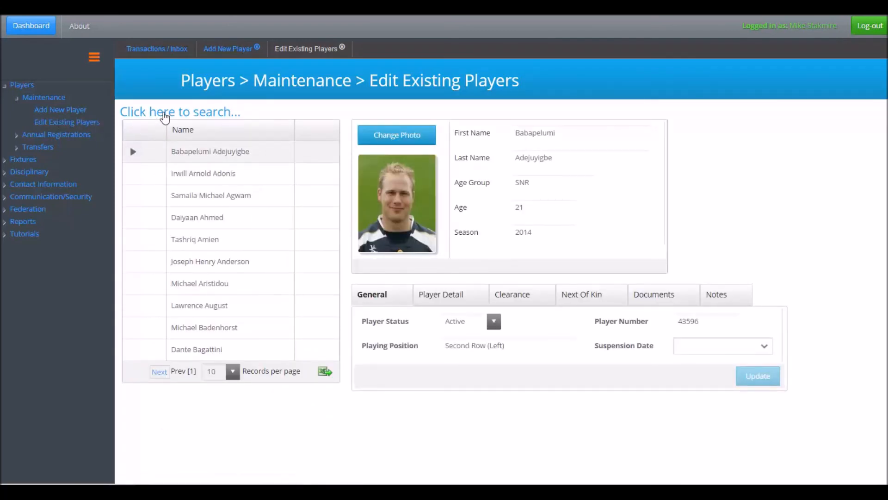
click(165, 116)
click(253, 151)
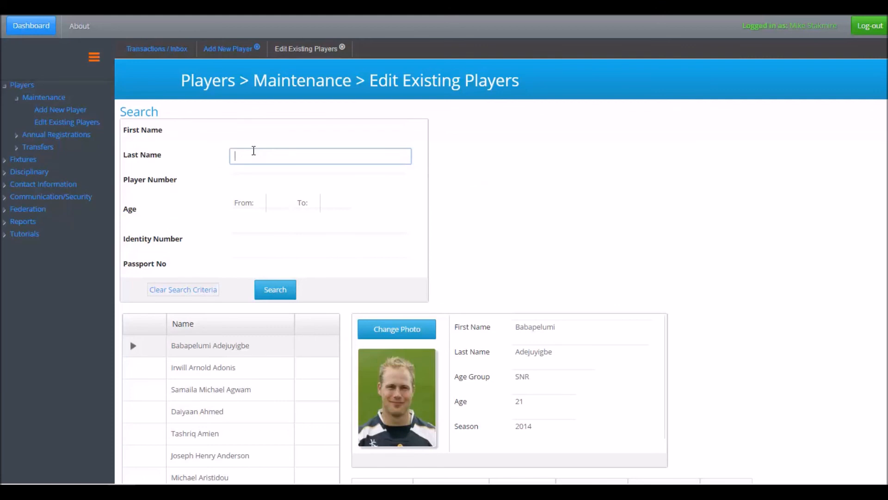
text(blogg)
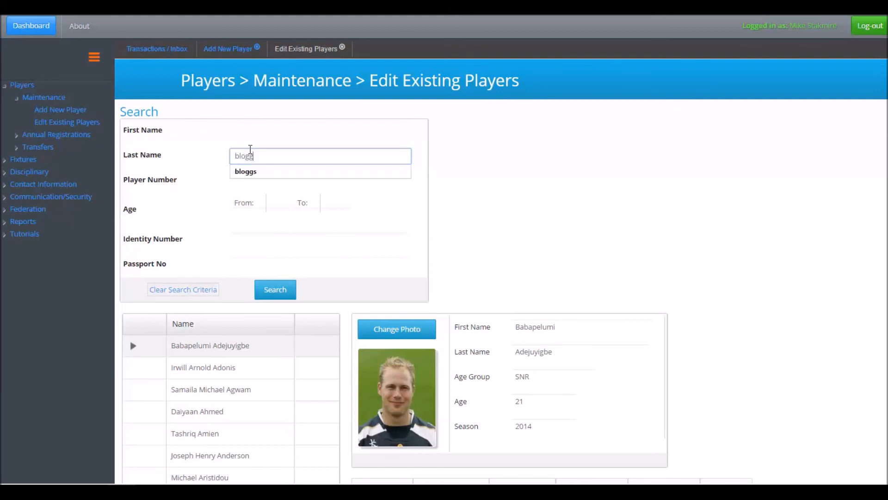
text(s)
click(278, 290)
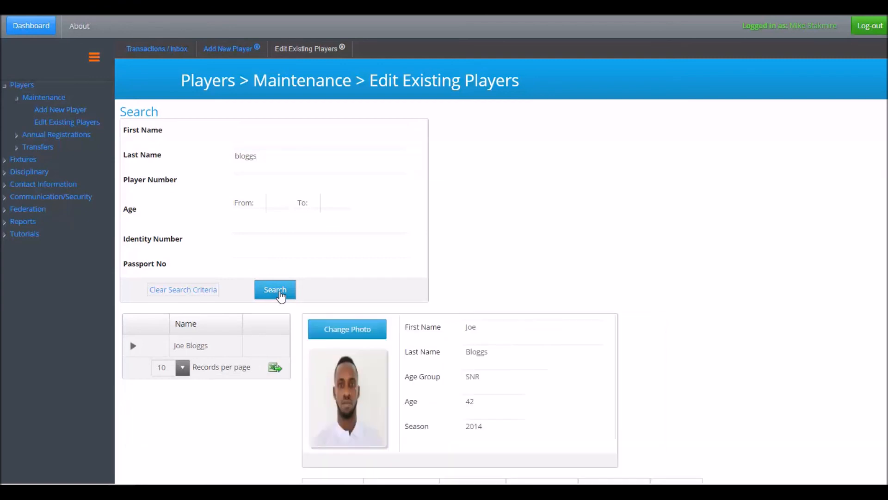
click(144, 117)
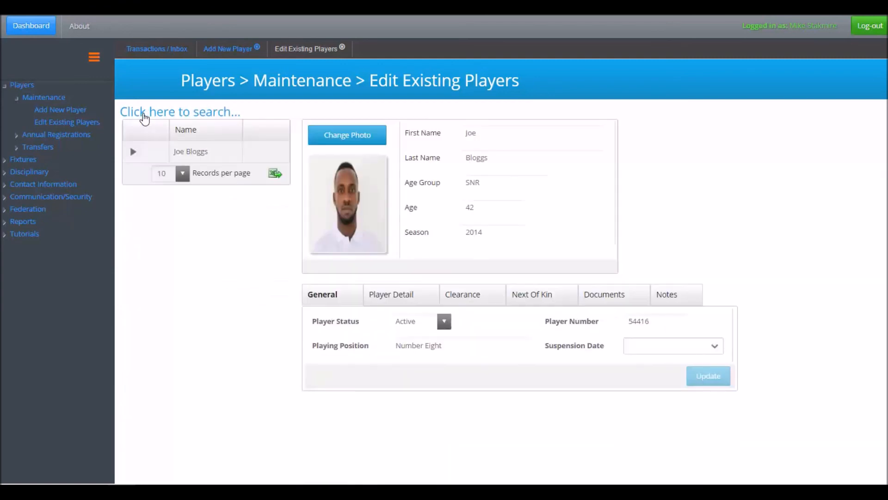